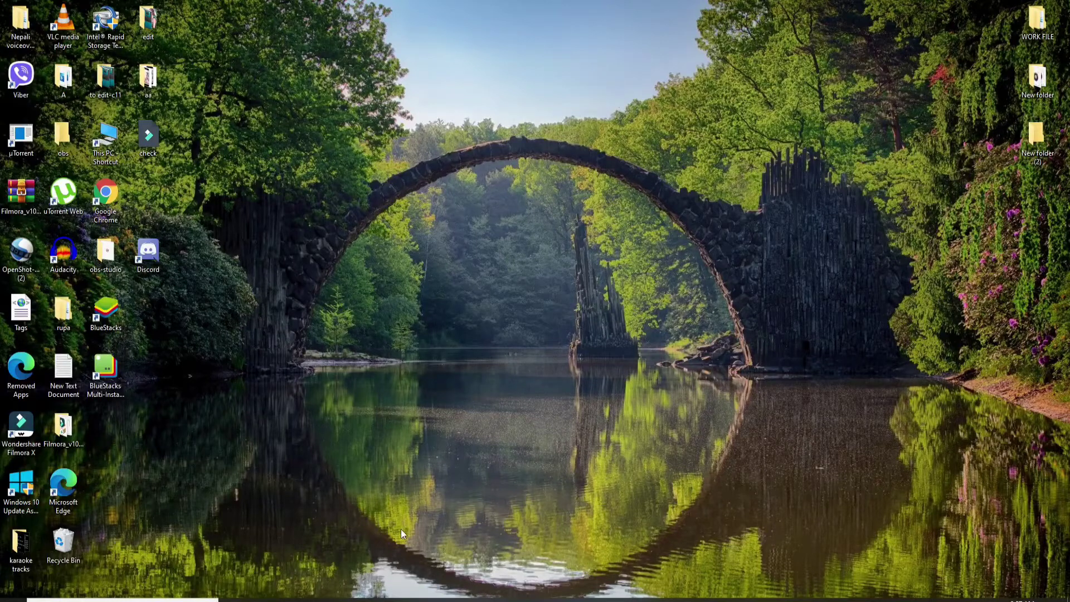
Switch to the browser and open the three-dot action menu on the 'send' task
click(324, 569)
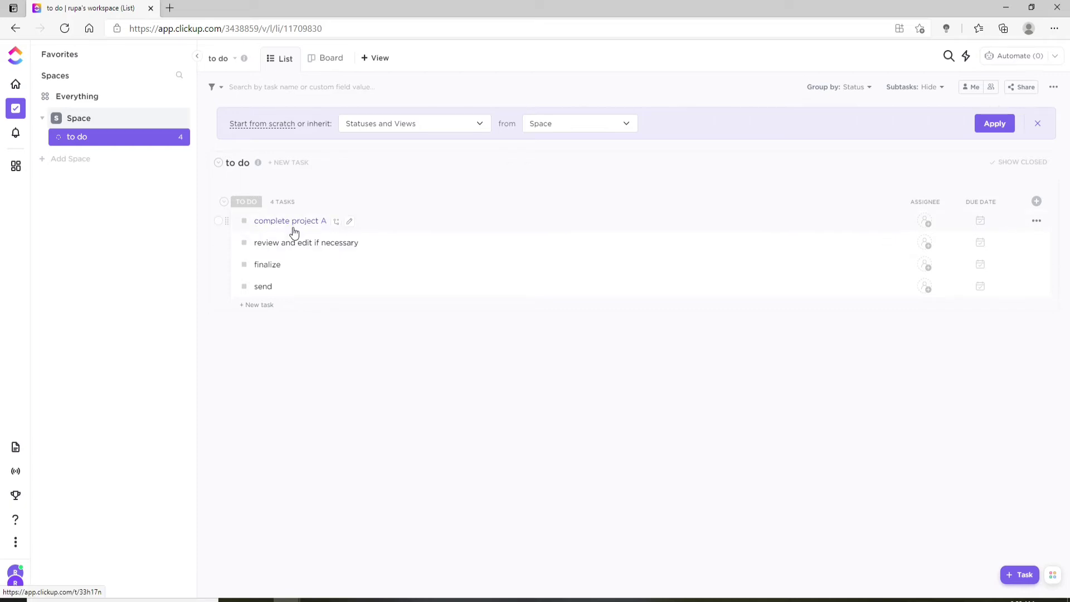
mouse_move(263, 286)
click(1037, 287)
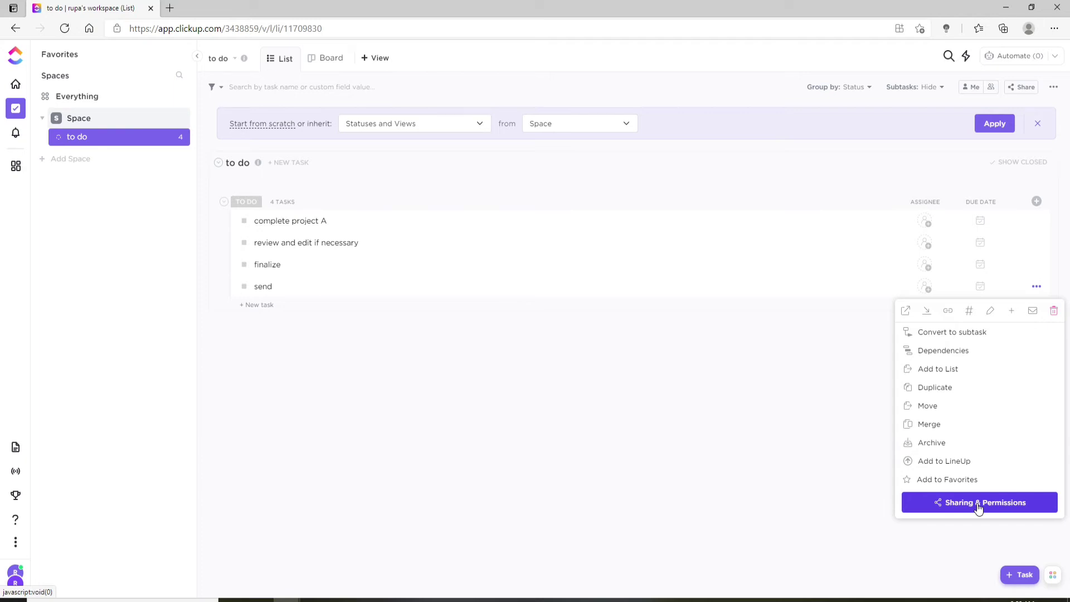
Open Sharing & Permissions for the 'send' task to invite a guest by email
click(979, 504)
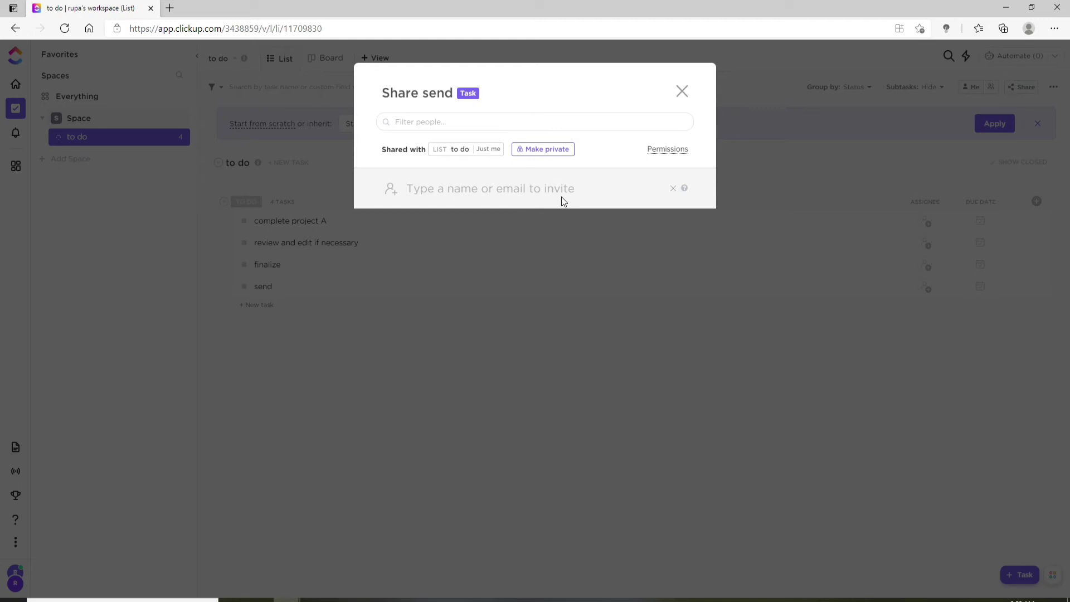
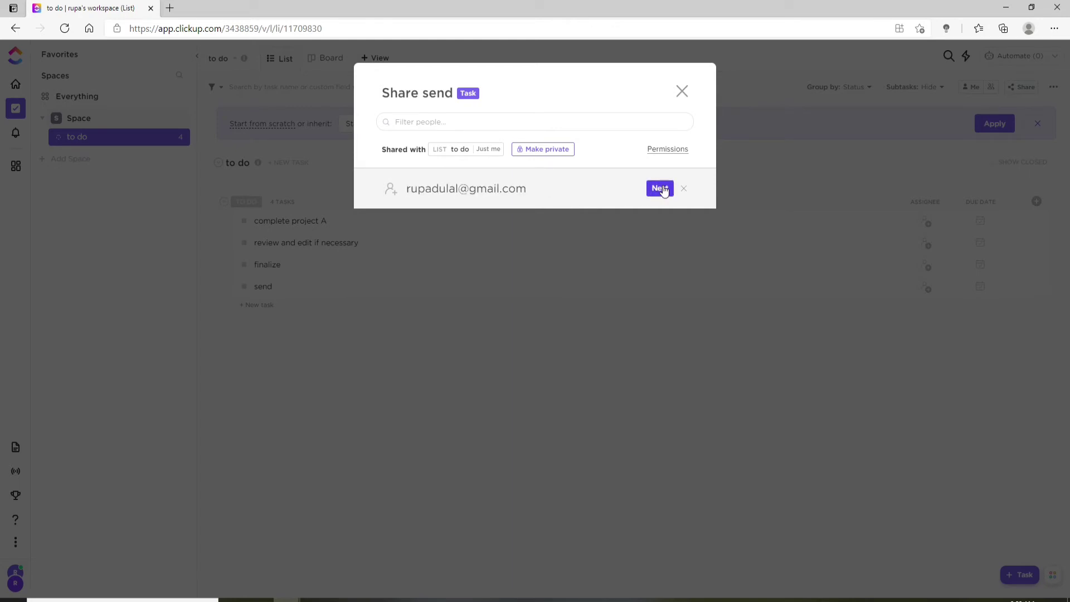
Close the Share dialog, returning to the 'to do' list
click(686, 94)
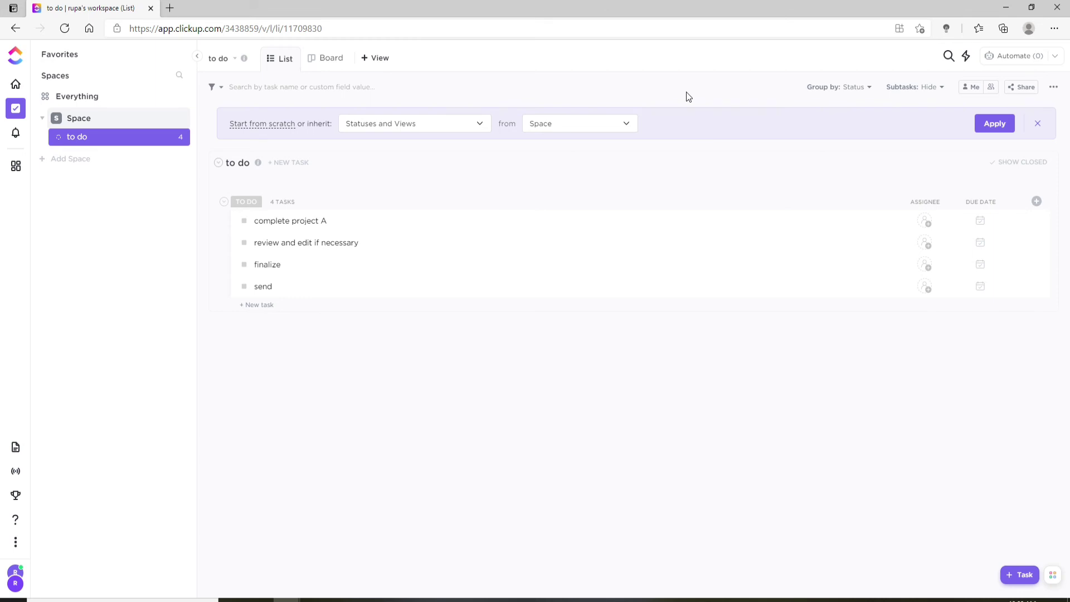
key(super+d)
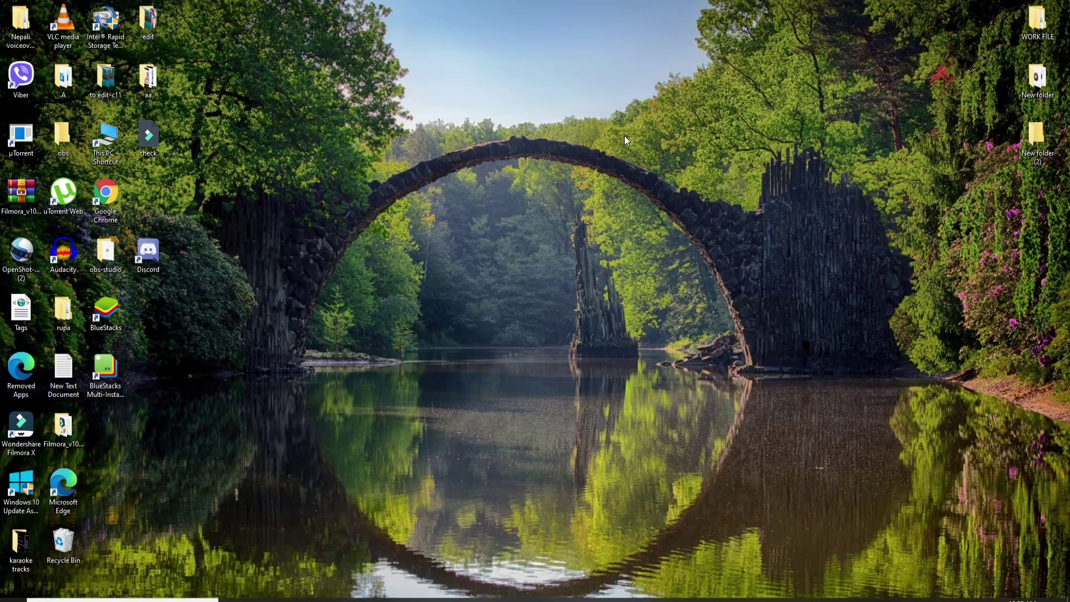